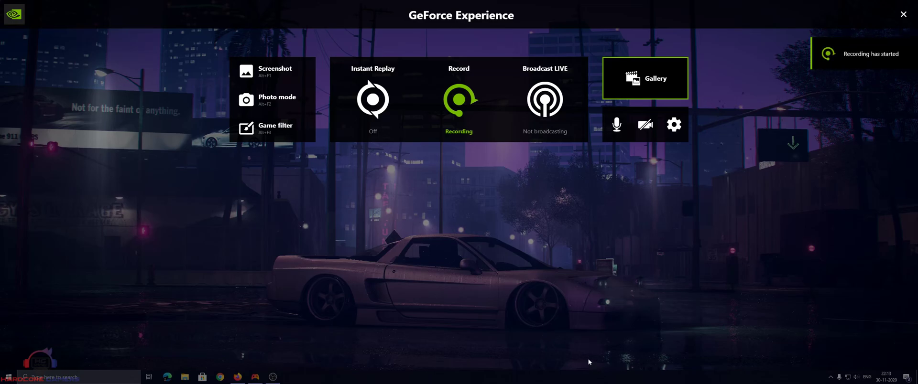
# - Dismiss the GeForce Experience overlay with Alt+Z
pyautogui.hotkey('alt', 'z')
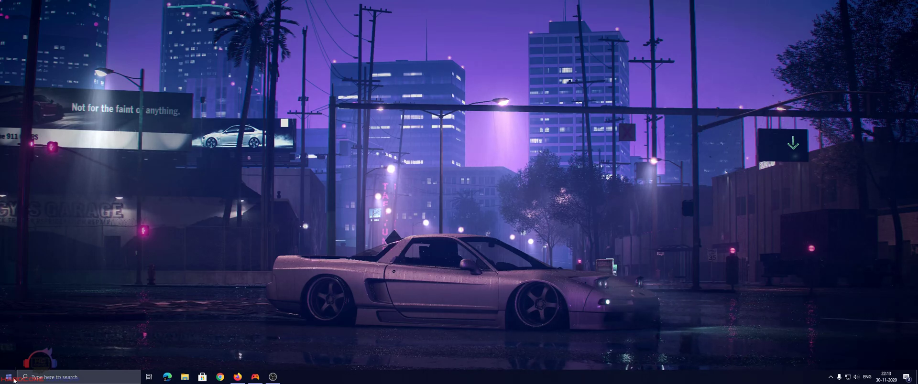
# - Launch Xbox Game Streaming (Test App) from Start and connect to the home console
pyautogui.click(13, 380)
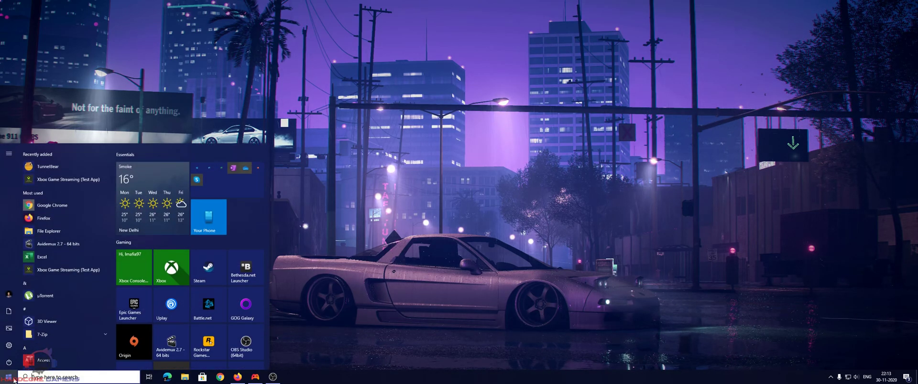
pyautogui.click(56, 180)
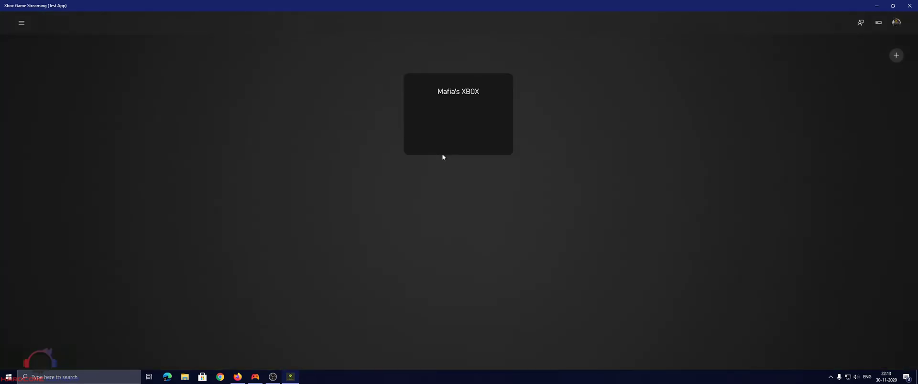
pyautogui.click(457, 126)
pyautogui.click(477, 177)
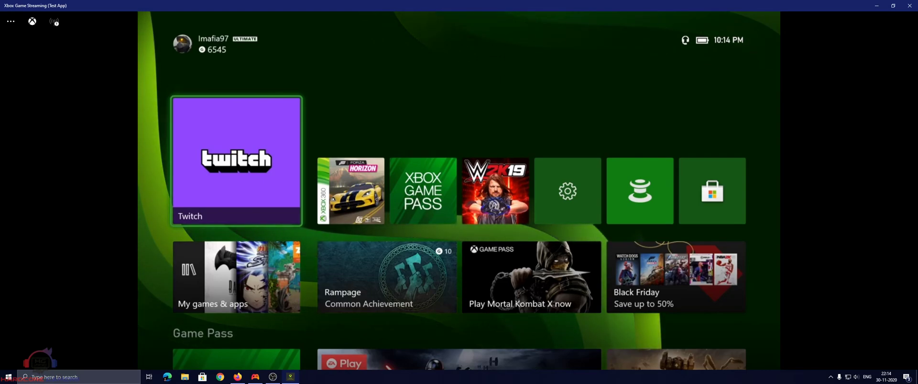
# - Move the console's focus to the My games & apps tile
pyautogui.click(236, 278)
pyautogui.press('Up')
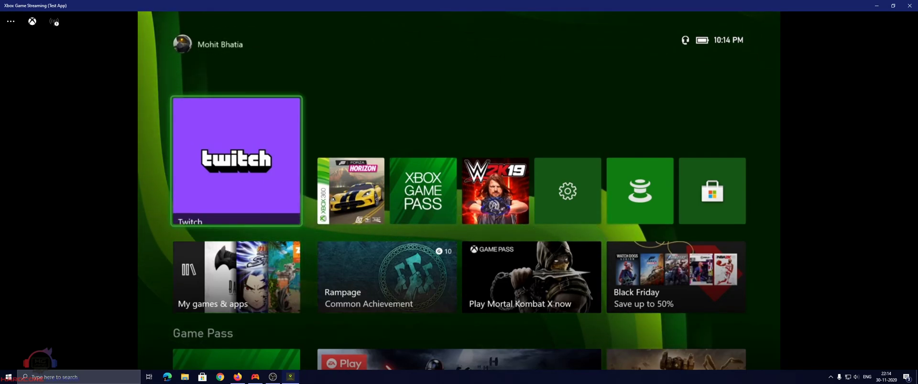
pyautogui.press('Down')
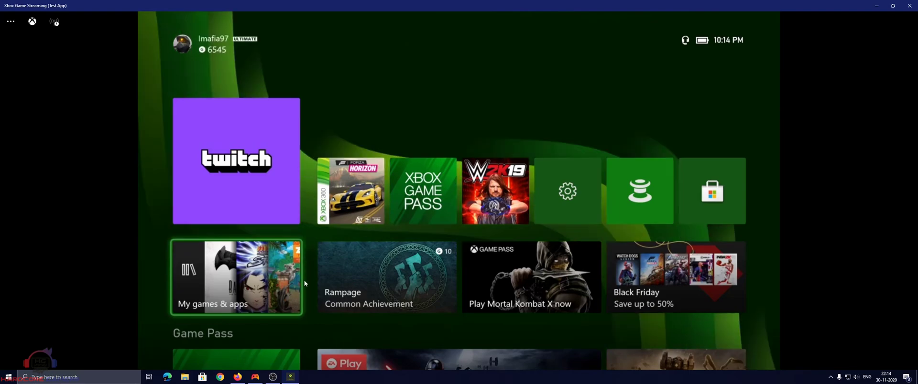
# - In OBS Studio, add a new scene named 'XBOX series' alongside the XBOX scene
pyautogui.click(271, 378)
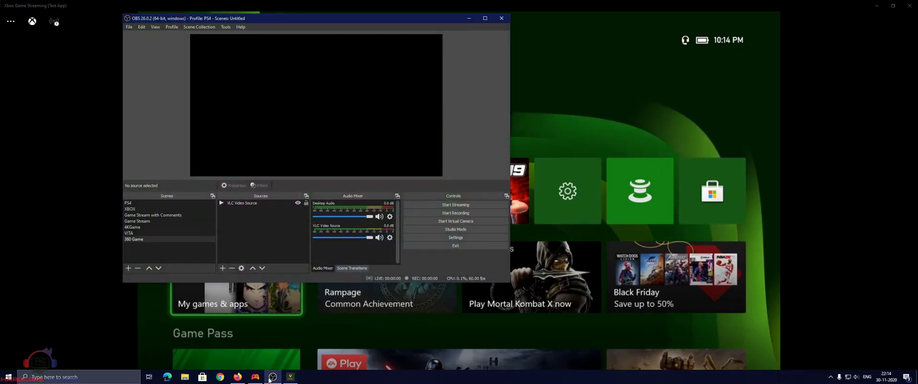
pyautogui.click(130, 209)
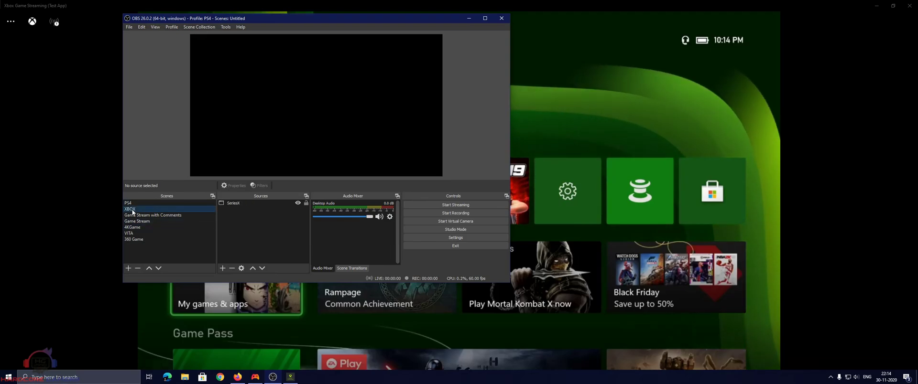
pyautogui.click(128, 269)
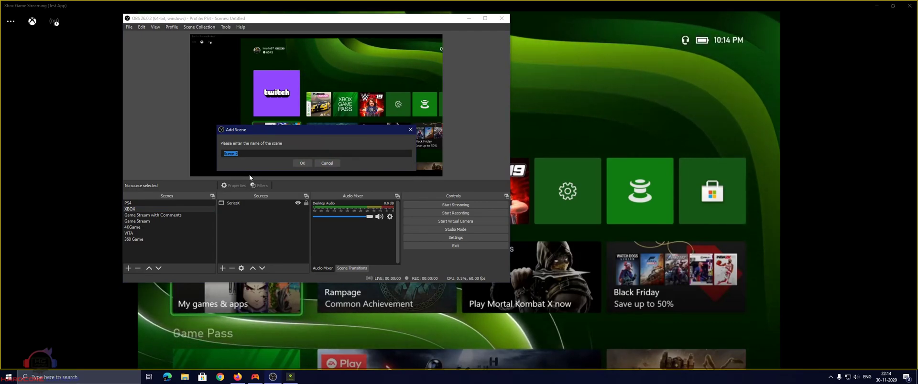
pyautogui.write('XBOX series')
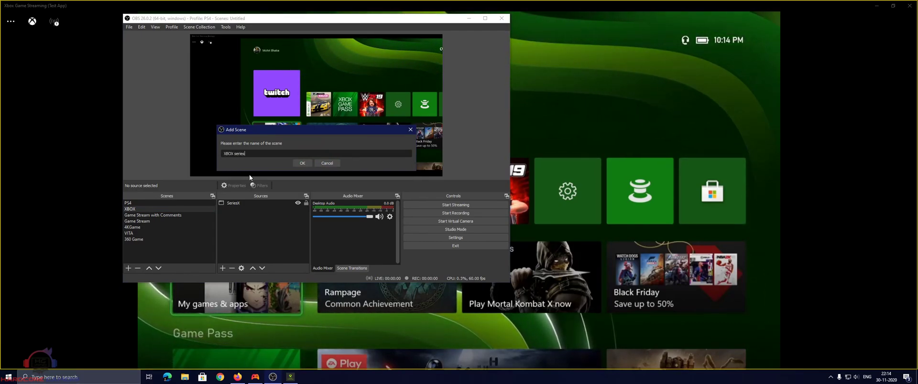
pyautogui.press('Return')
# - Add a Window Capture source targeting the Xbox Game Streaming (Test App) window
pyautogui.click(222, 268)
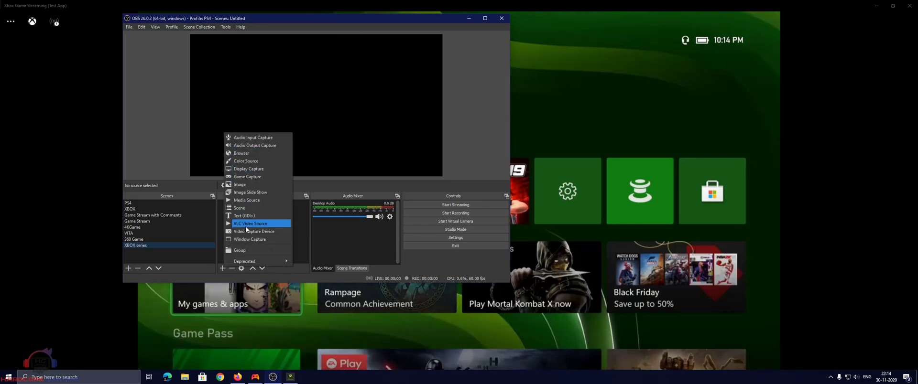
pyautogui.click(247, 239)
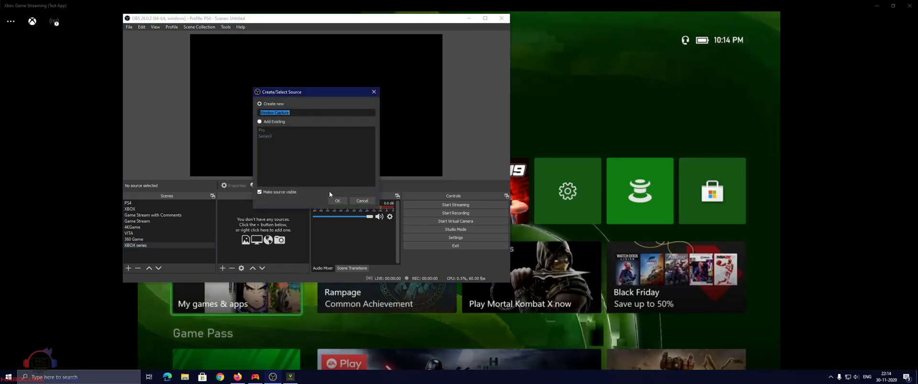
pyautogui.click(340, 198)
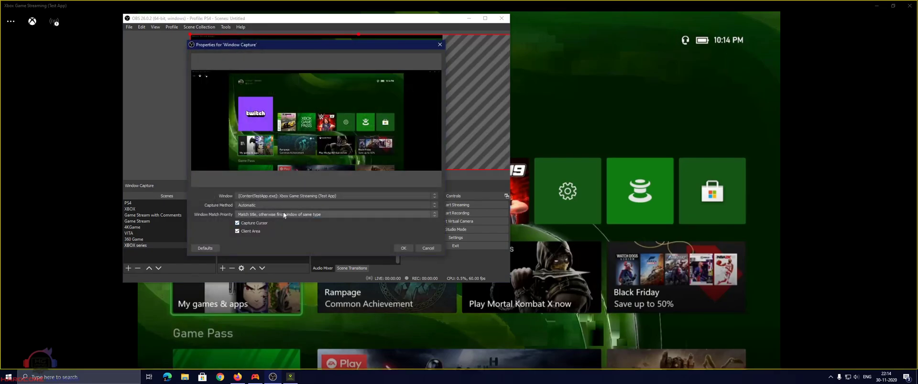
pyautogui.click(297, 195)
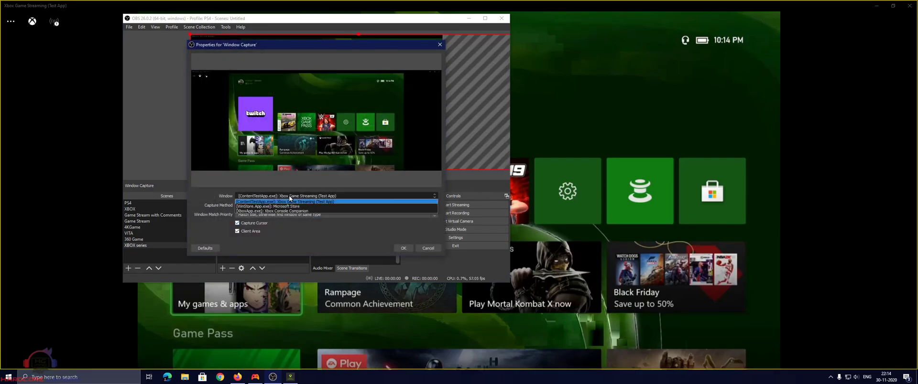
pyautogui.click(263, 201)
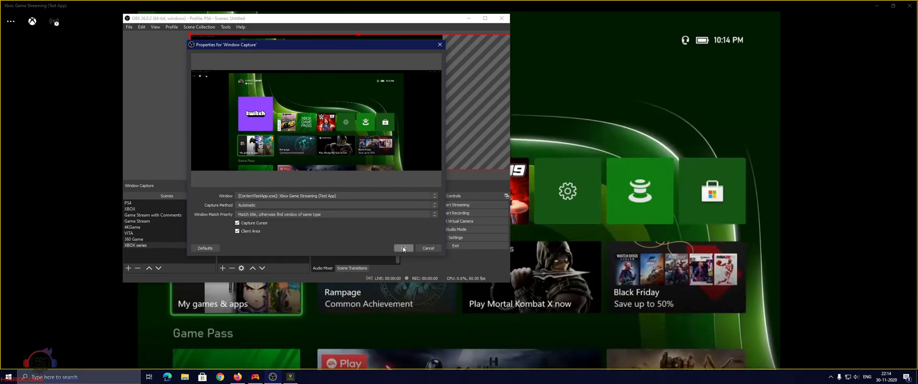
pyautogui.click(399, 249)
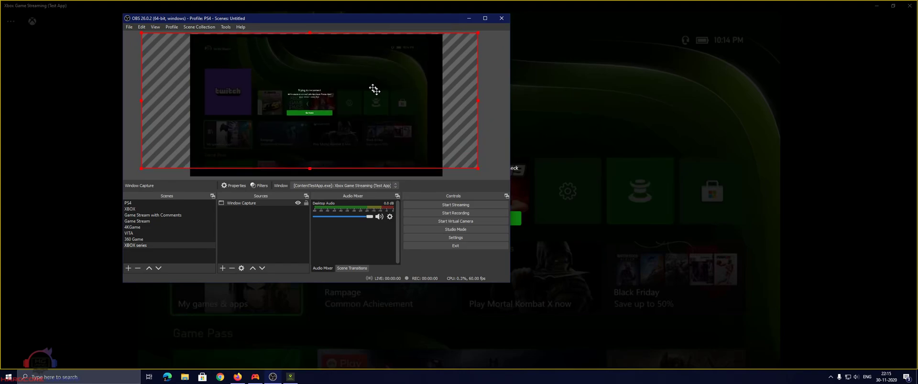
# - Nudge the Xbox Window Capture a few pixels within the preview canvas
pyautogui.moveTo(374, 89); pyautogui.dragTo(376, 91)
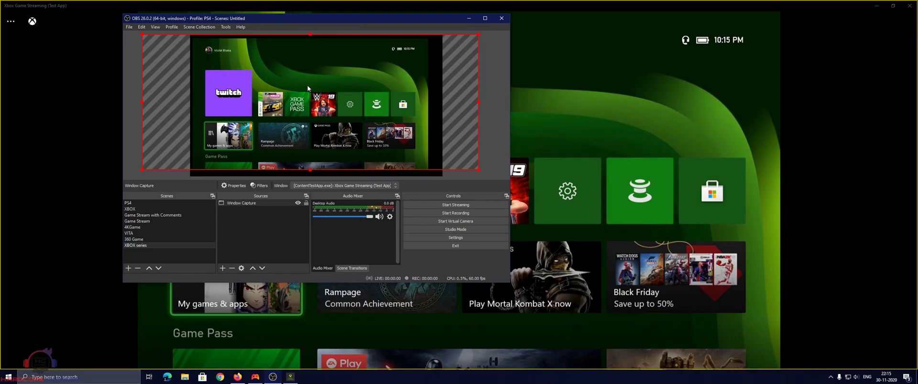
pyautogui.click(128, 27)
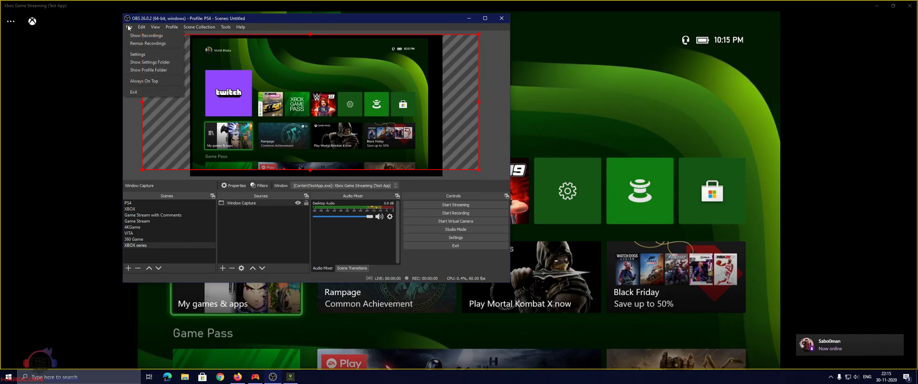
pyautogui.moveTo(141, 28)
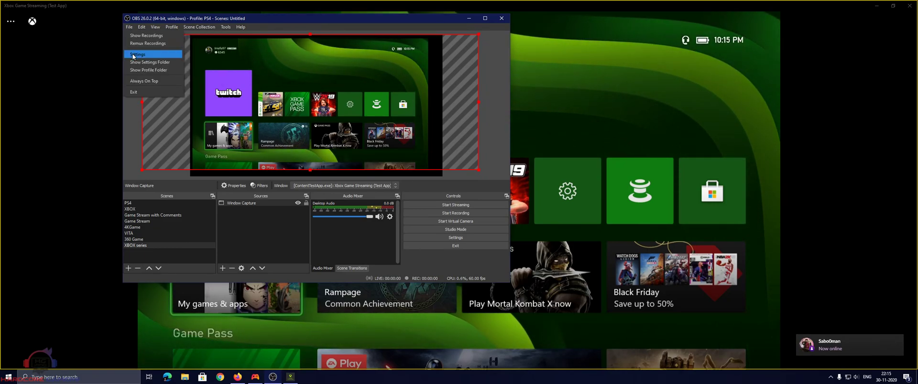
pyautogui.click(132, 54)
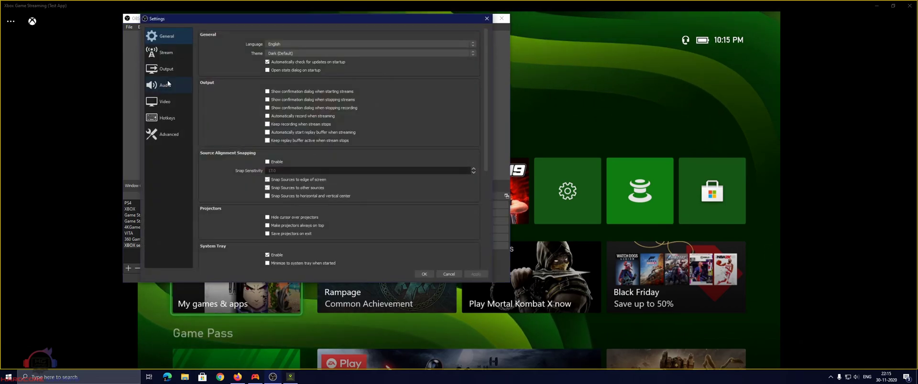
pyautogui.click(163, 53)
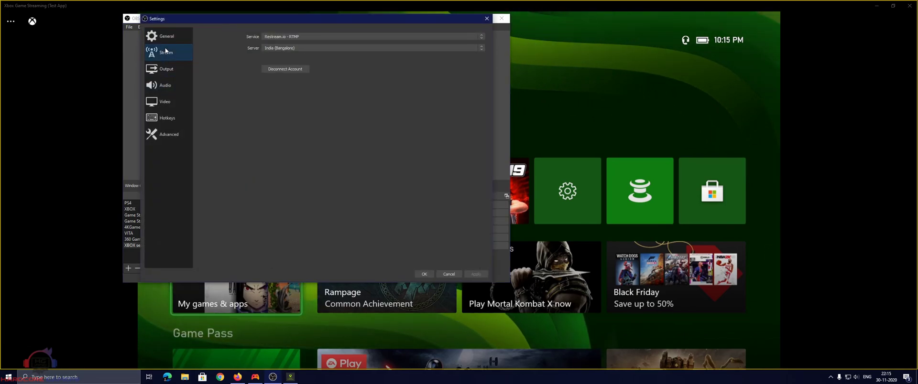
pyautogui.click(305, 36)
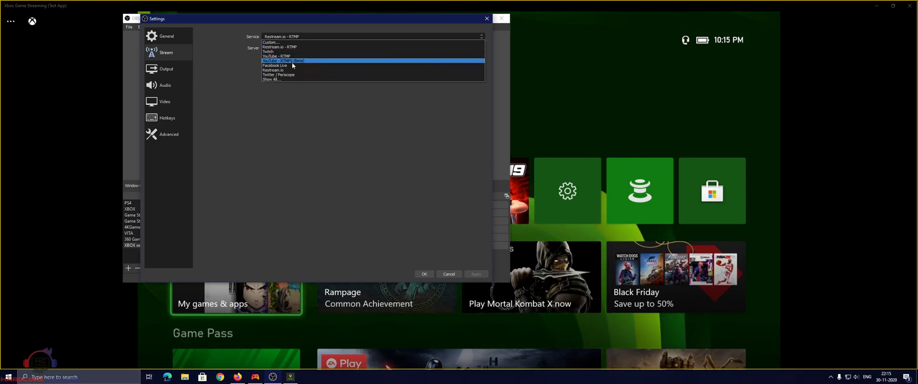
pyautogui.click(296, 119)
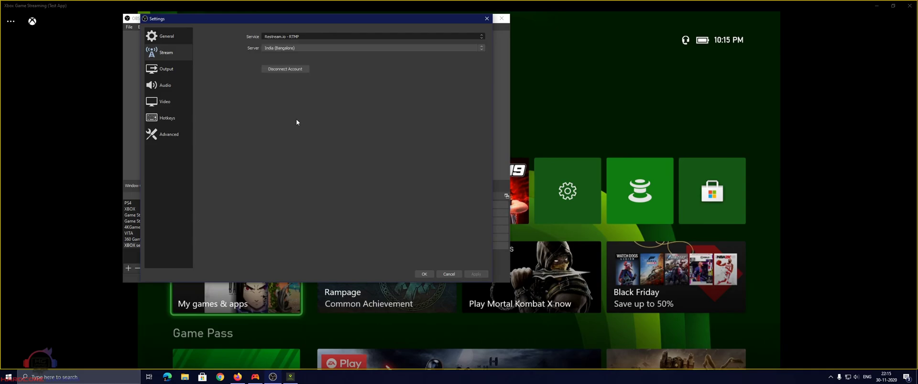
pyautogui.click(449, 273)
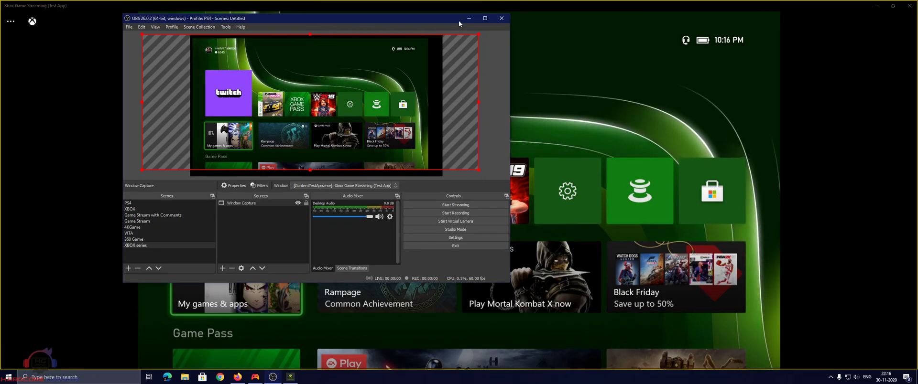
# - Try launching Forza Horizon on the console and dismiss the can't-launch message
pyautogui.press('Up')
pyautogui.press('Right')
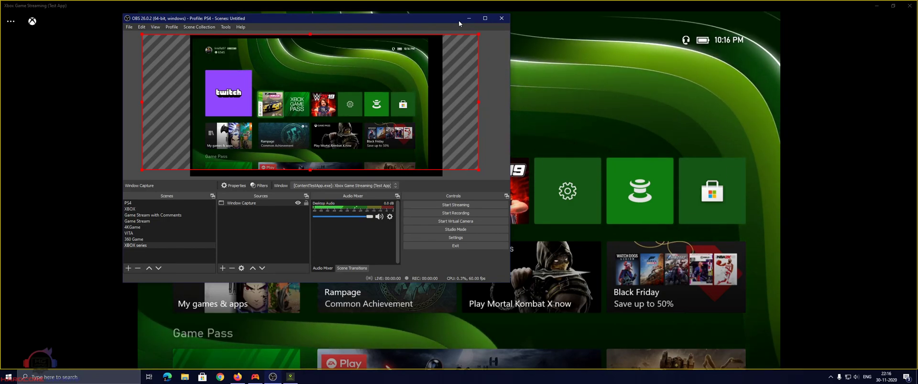
pyautogui.press('Return')
pyautogui.press('Return')
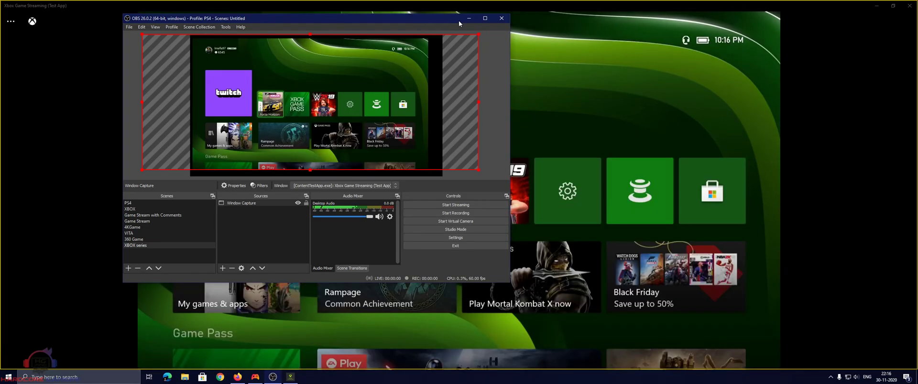
pyautogui.press('Down')
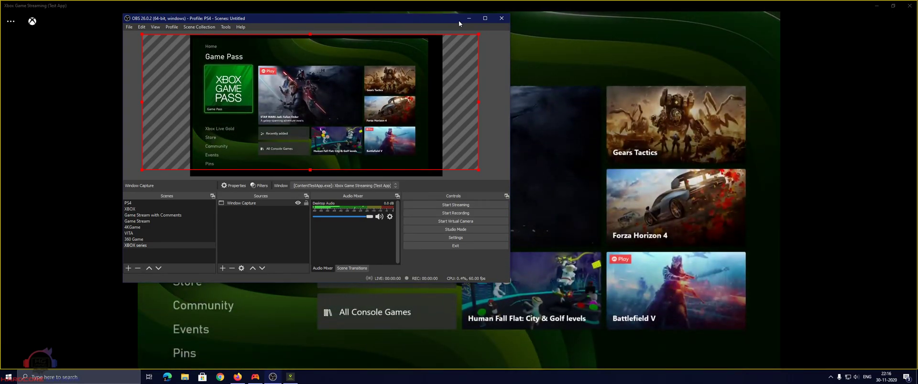
# - Return to the top of the console home, then close OBS Studio and the Xbox streaming app
pyautogui.press('Up')
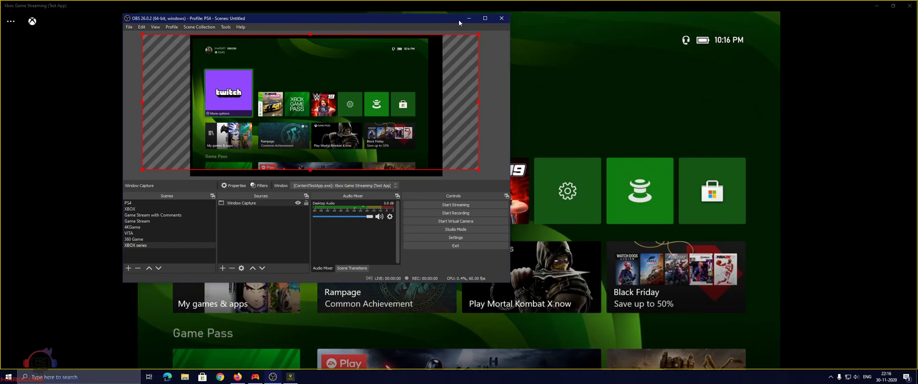
pyautogui.click(501, 18)
pyautogui.click(910, 6)
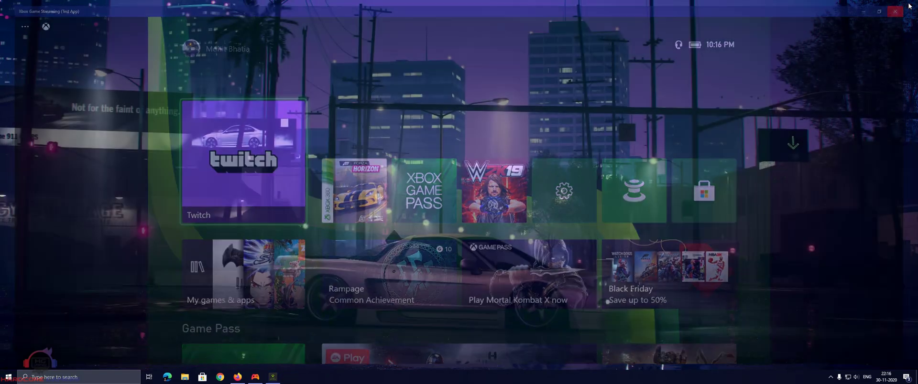
# - In Firefox, open the HGUnified Twitch channel's About page
pyautogui.click(244, 382)
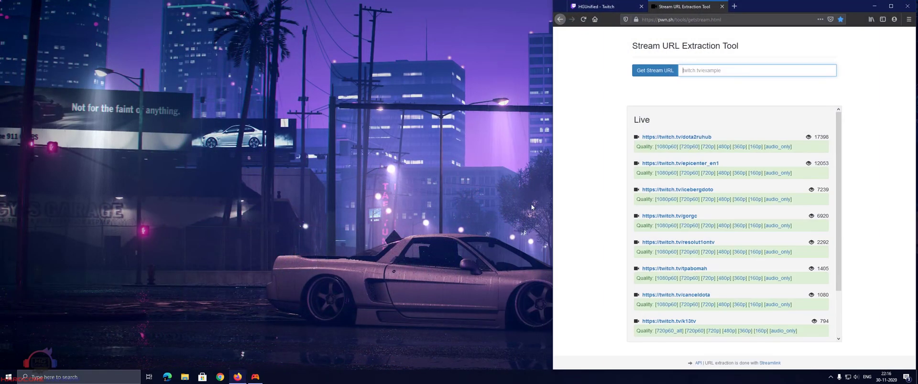
pyautogui.click(608, 7)
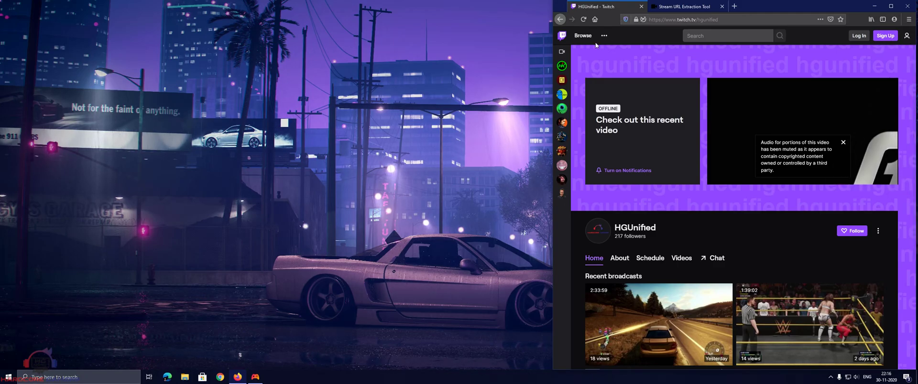
pyautogui.scroll(-2, 607, 119)
pyautogui.click(621, 191)
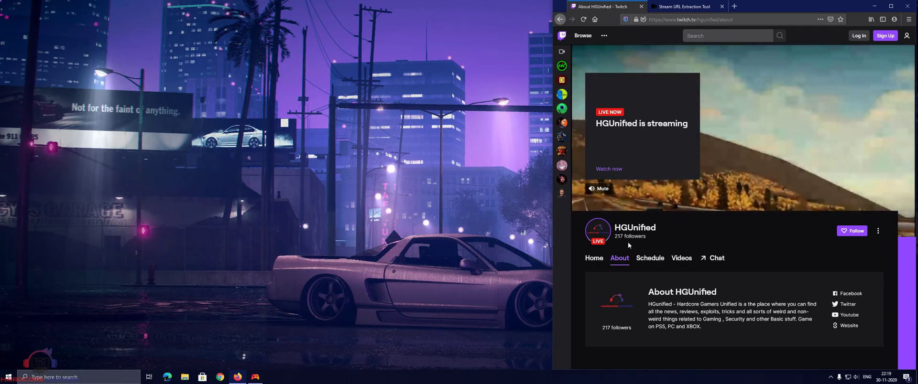
# - Copy the HGUnified channel URL and extract its stream links in the Stream URL Extraction Tool
pyautogui.click(593, 258)
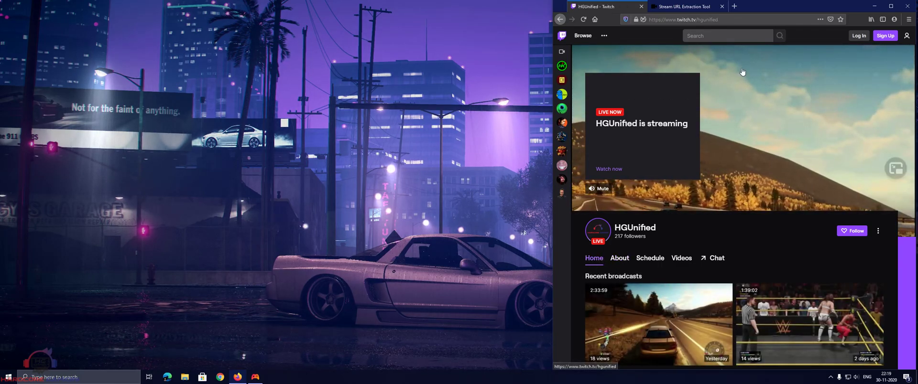
pyautogui.click(756, 22)
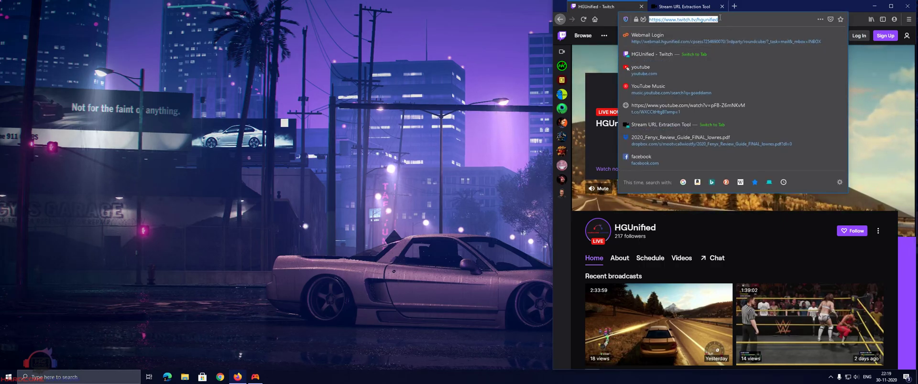
pyautogui.click(683, 6)
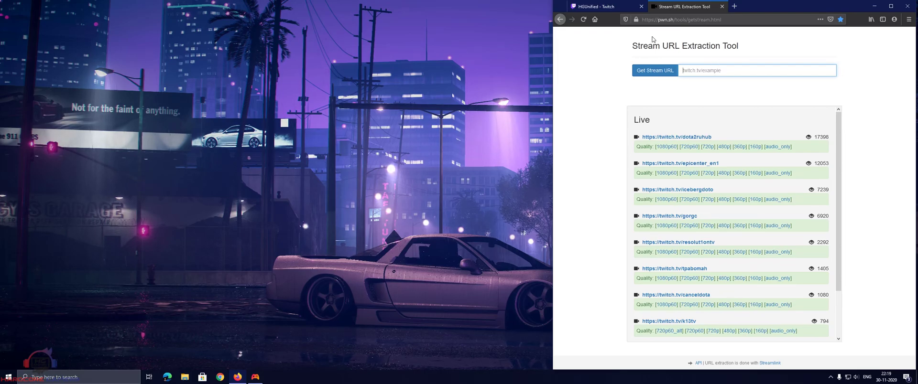
pyautogui.click(719, 72)
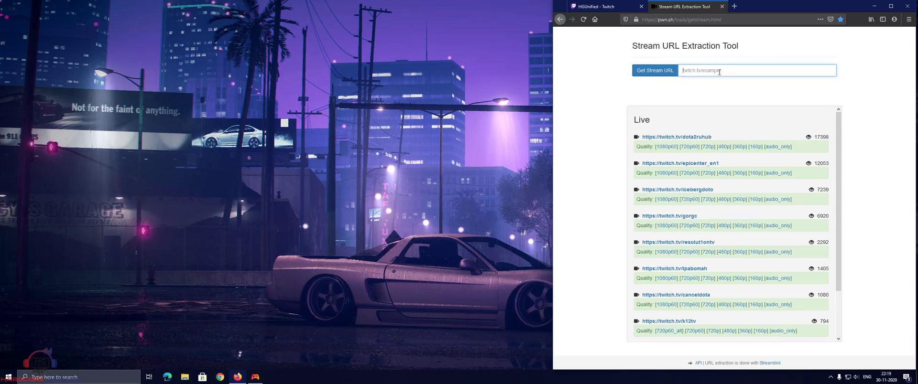
pyautogui.hotkey('ctrl', 'v')
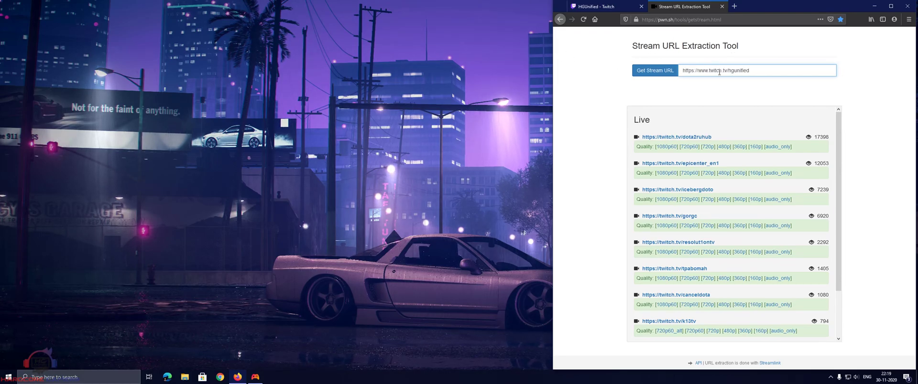
pyautogui.click(666, 72)
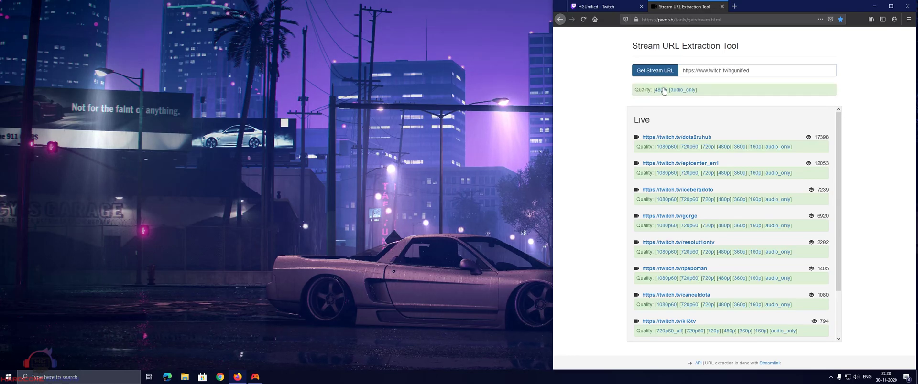
# - Copy the 480p stream link address and minimize Firefox
pyautogui.rightClick(664, 90)
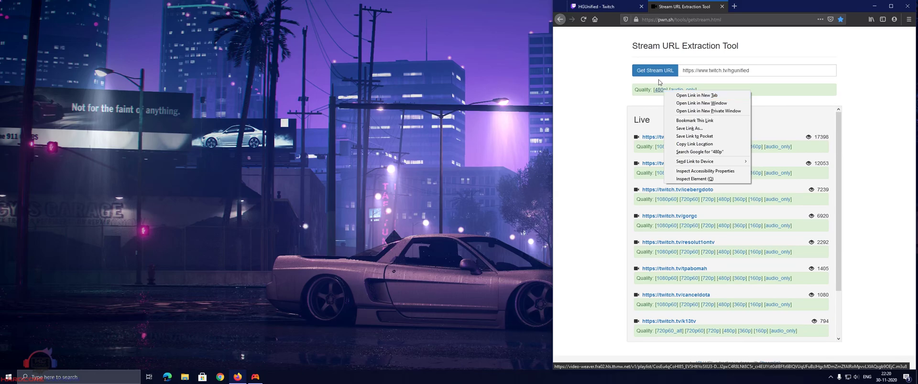
pyautogui.click(694, 144)
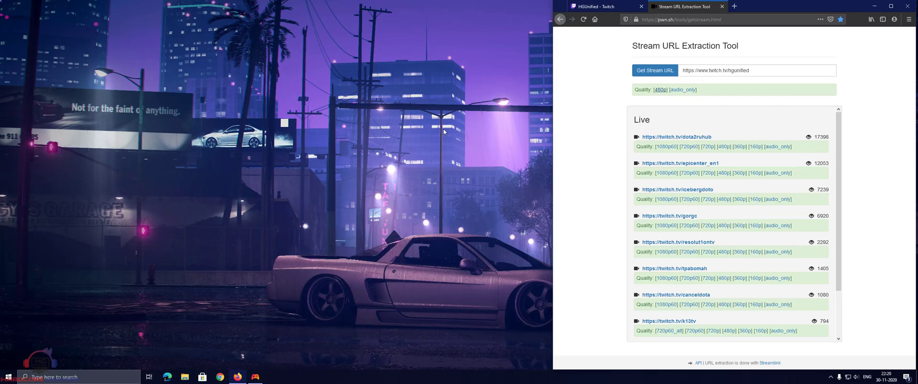
pyautogui.click(874, 7)
# - Launch OBS Studio from the Start menu, allowing it to run
pyautogui.click(8, 378)
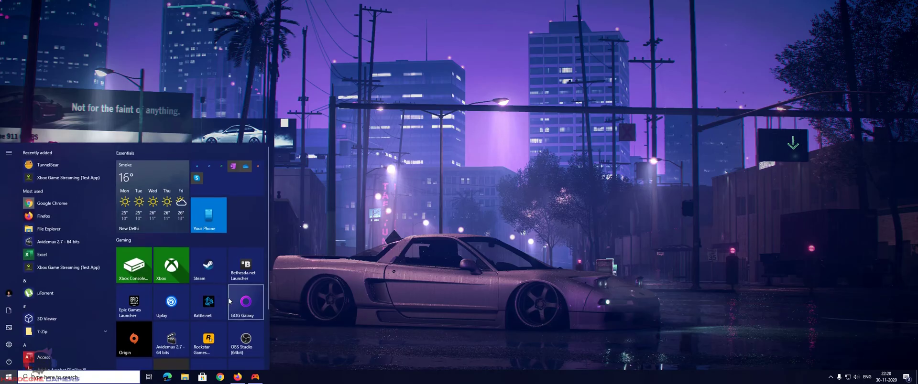
pyautogui.click(246, 335)
pyautogui.click(431, 237)
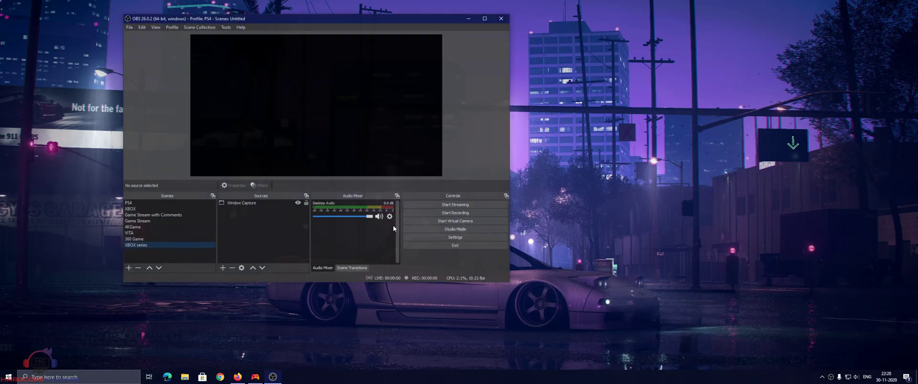
# - Add a new scene named '360 and original xbox games'
pyautogui.click(129, 268)
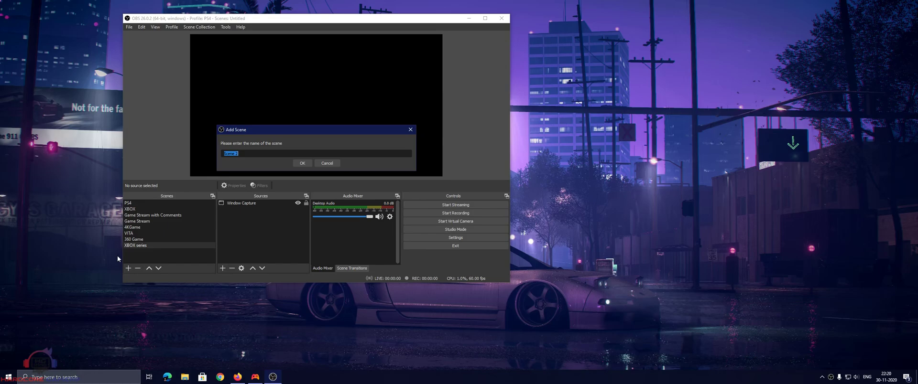
pyautogui.write('360 and origi')
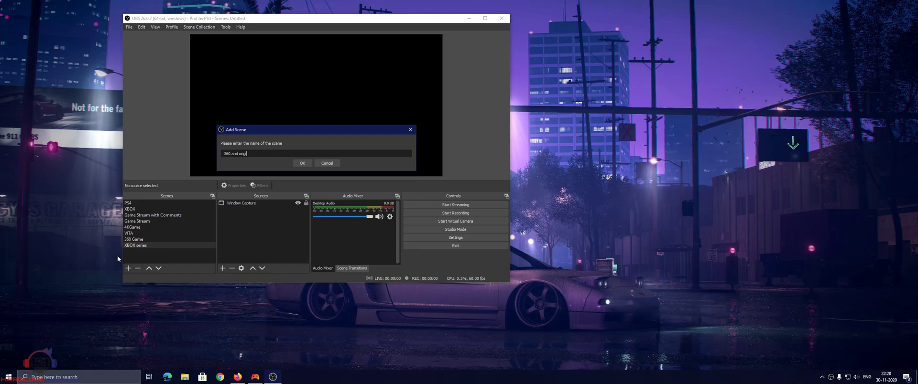
pyautogui.write('nal xbox g')
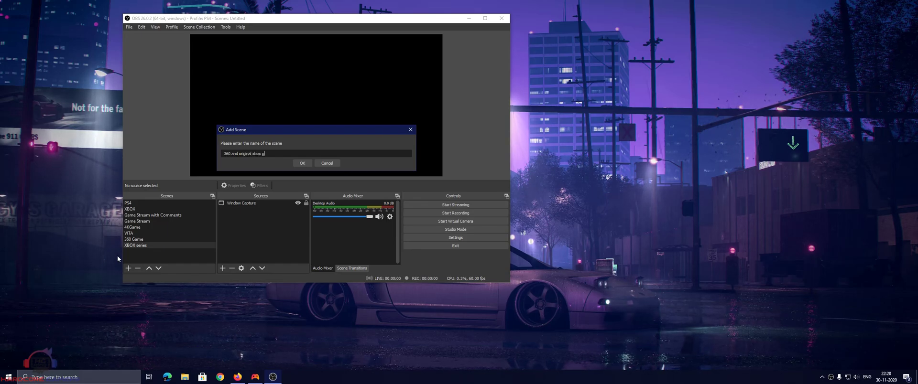
pyautogui.write('ames')
pyautogui.press('Return')
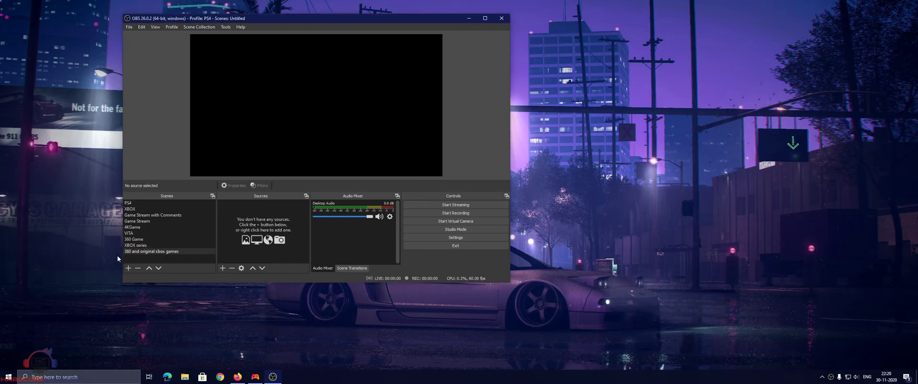
# - Add VLC Video Source 2, leaving its visibility behaviour unchanged
pyautogui.click(224, 268)
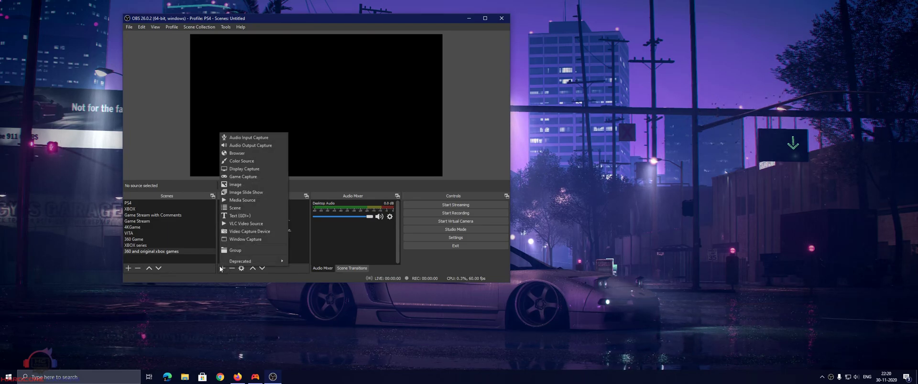
pyautogui.click(242, 224)
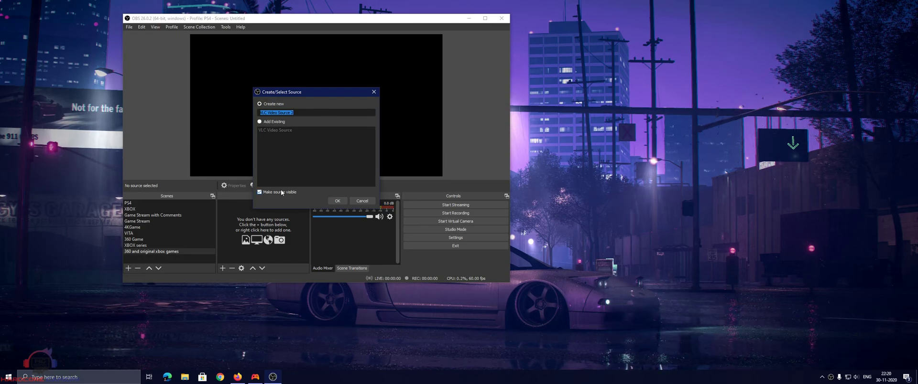
pyautogui.click(336, 201)
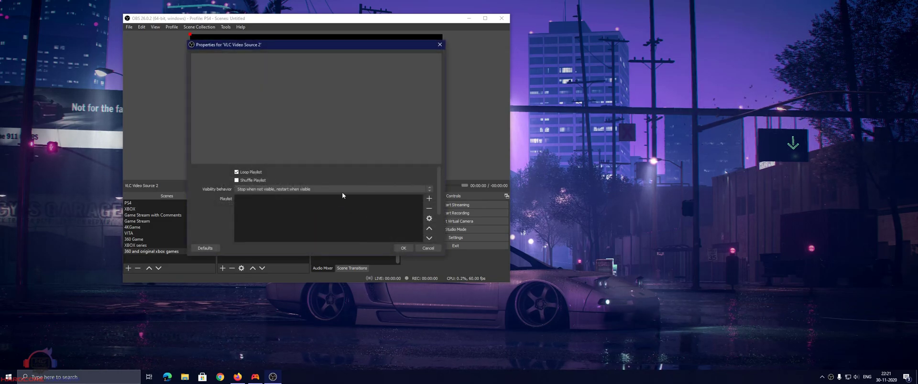
pyautogui.click(311, 190)
pyautogui.click(344, 187)
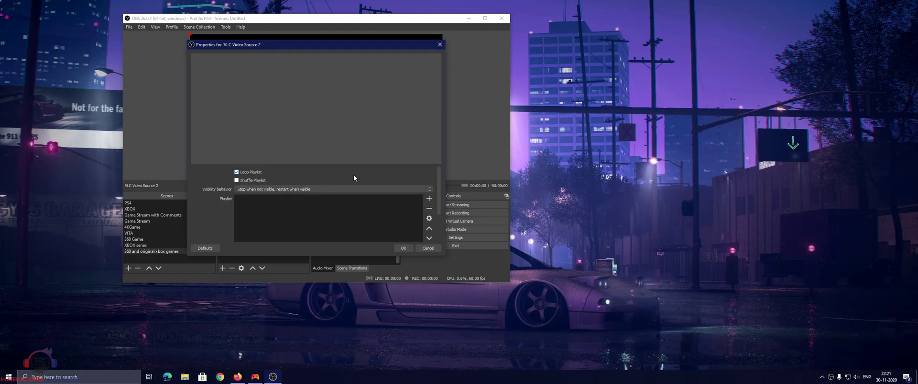
# - Add the extracted 480p Twitch stream URL to the source's playlist and confirm the properties
pyautogui.click(429, 199)
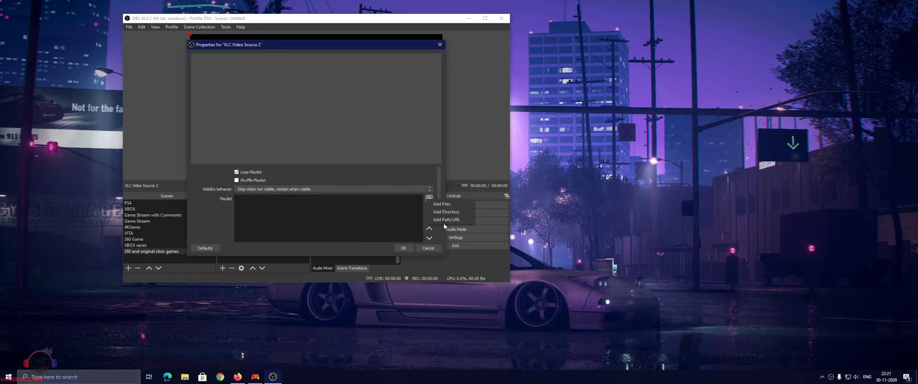
pyautogui.click(446, 220)
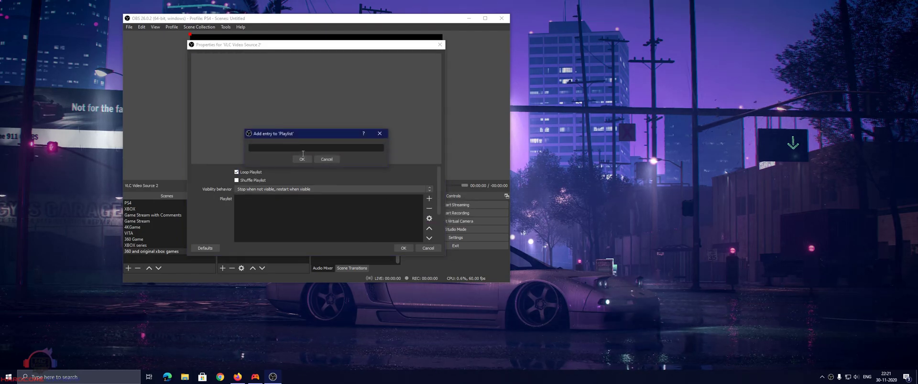
pyautogui.hotkey('ctrl', 'v')
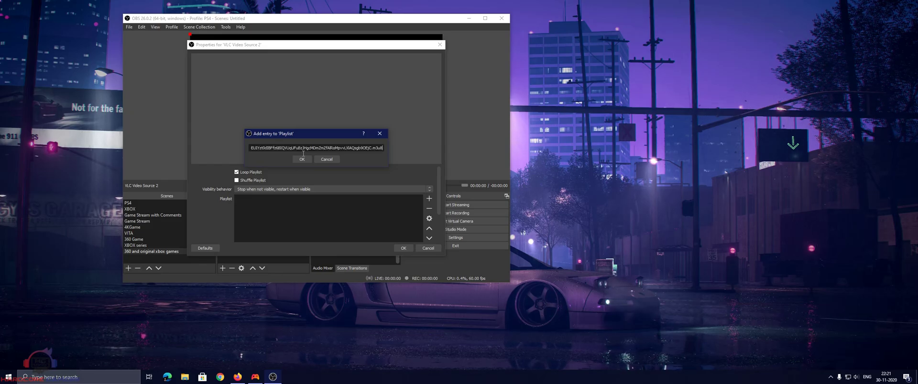
pyautogui.click(238, 377)
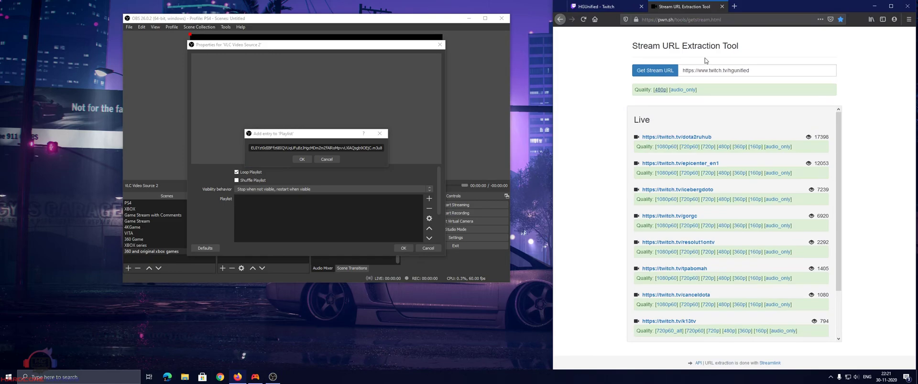
pyautogui.click(302, 157)
pyautogui.click(404, 248)
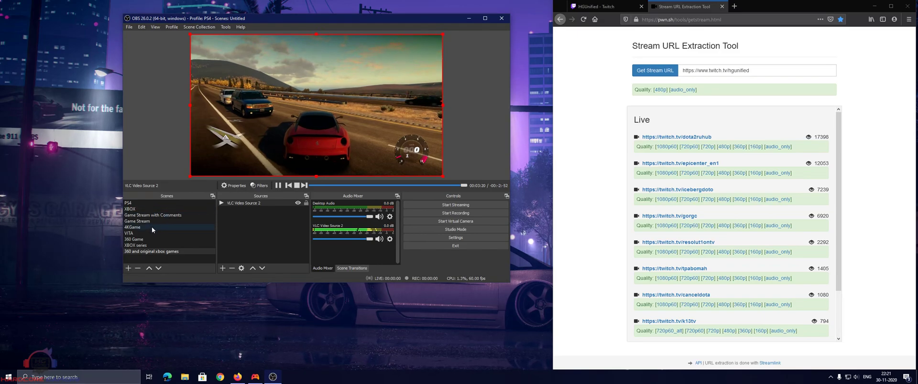
pyautogui.click(165, 246)
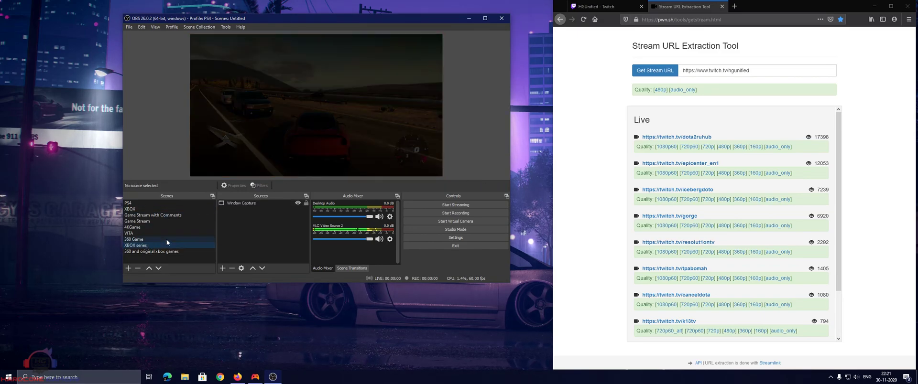
pyautogui.click(251, 206)
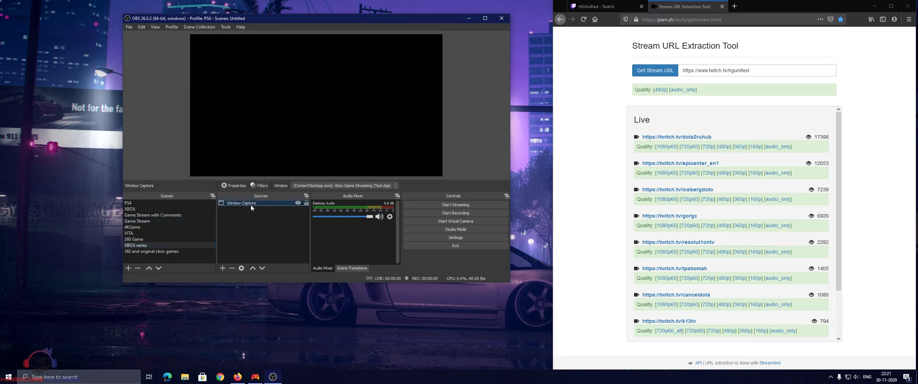
pyautogui.click(170, 253)
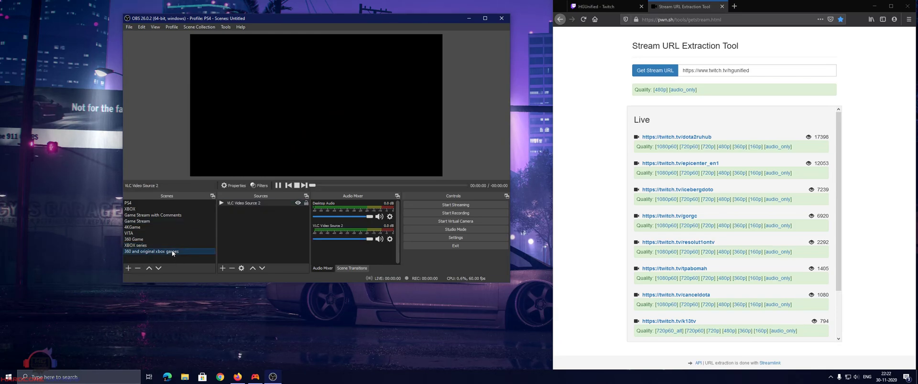